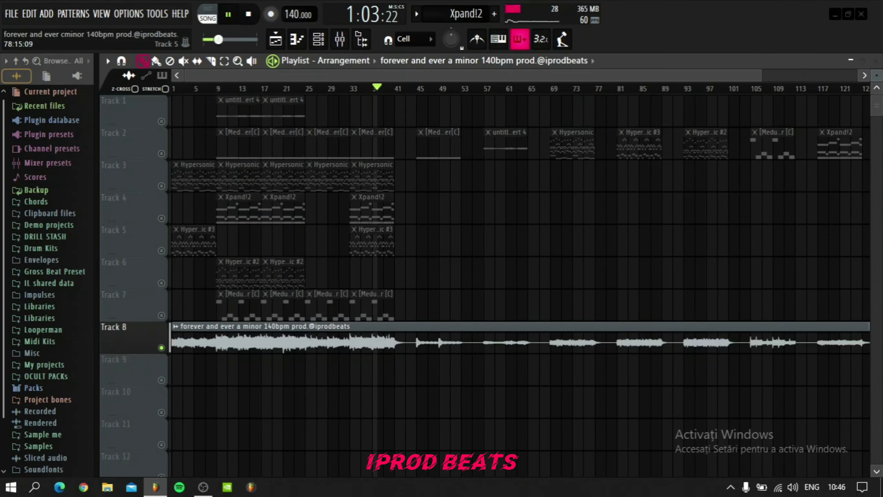
Solo Track 3 in the playlist, open its Hypersonic pattern in the piano roll and fit all notes in view.
ctrl+right_click(620, 240)
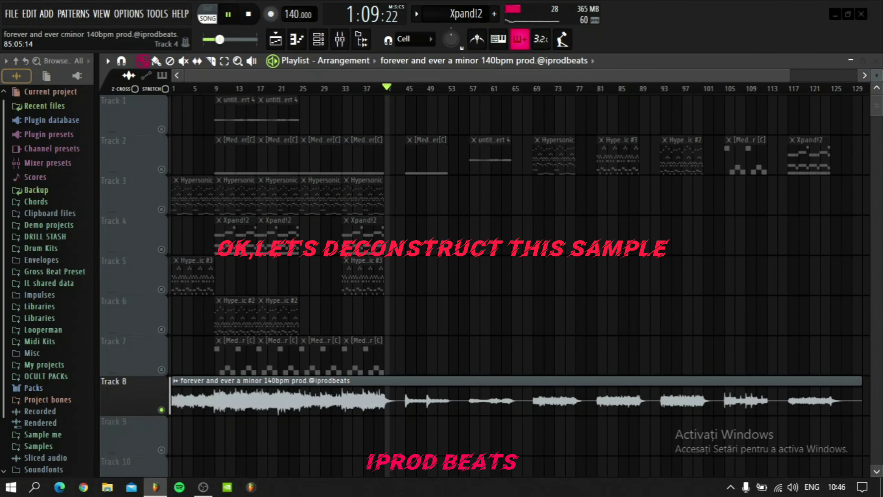
right_click(162, 209)
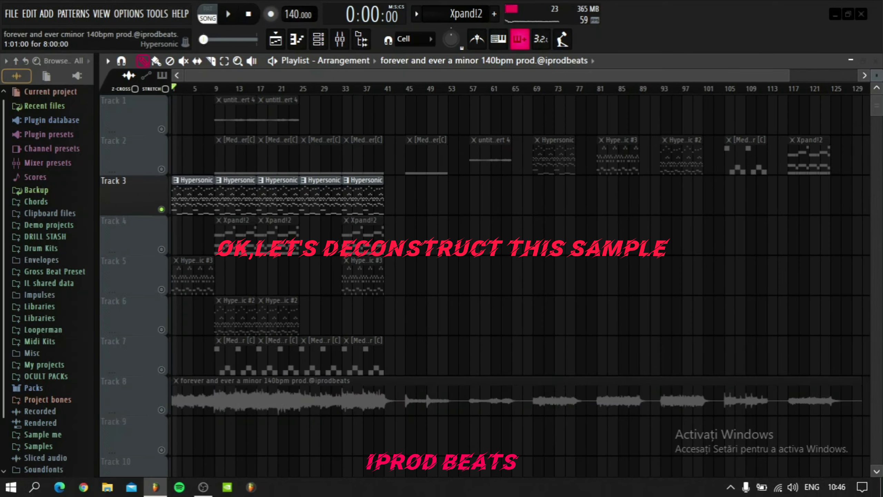
double_click(203, 199)
ctrl+right_click(223, 199)
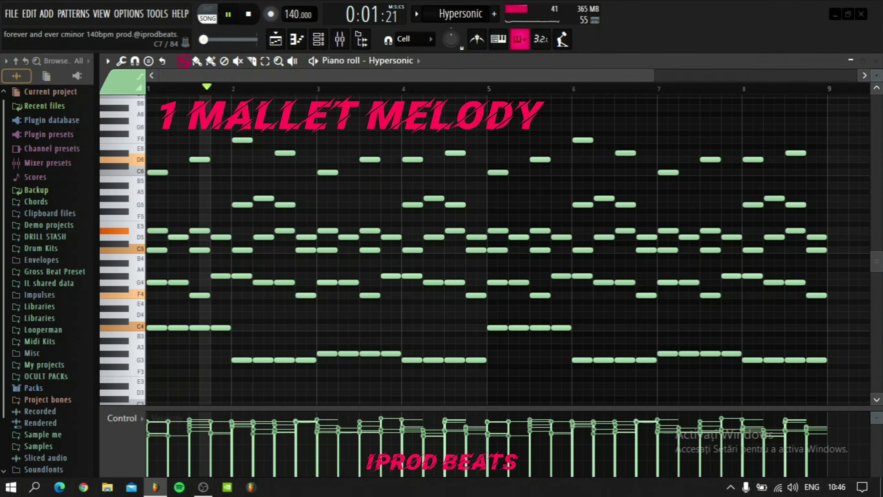
Check the root note and scale in the scale highlighting options for the Hypersonic melody.
click(107, 61)
mouse_move(139, 139)
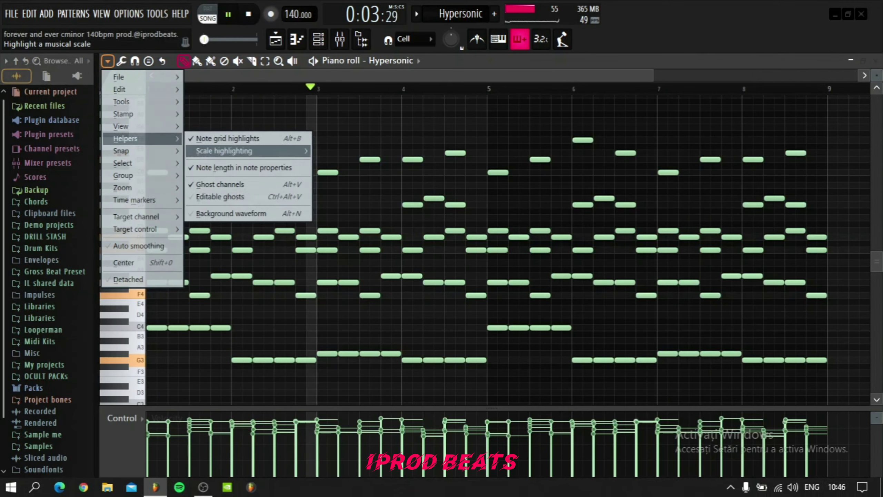
mouse_move(237, 151)
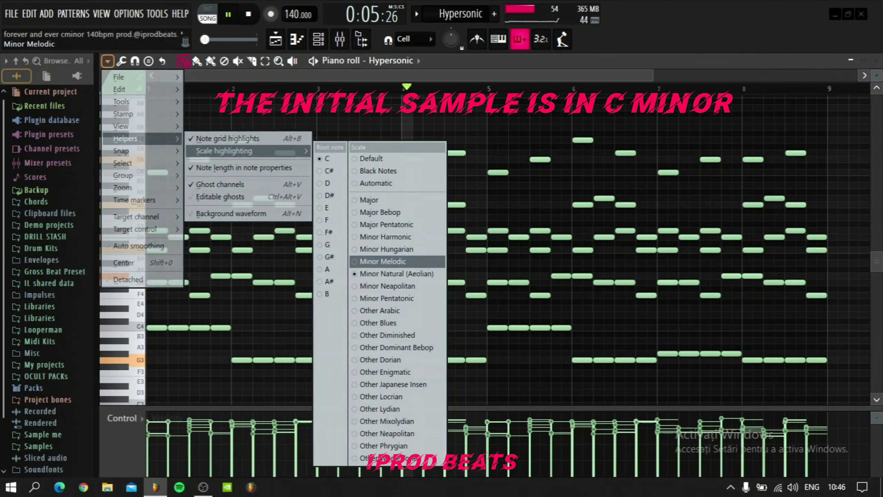
click(383, 262)
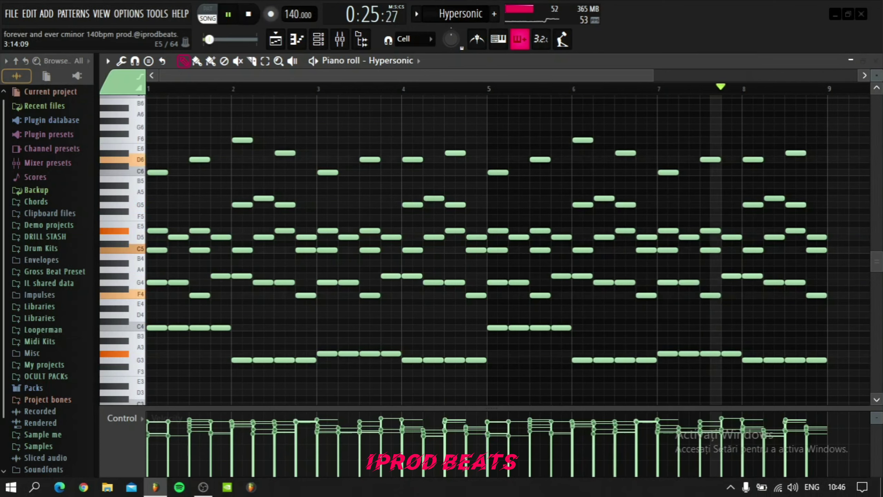
Stop playback and view the instrument patch loaded on the Hypersonic channel.
key(space)
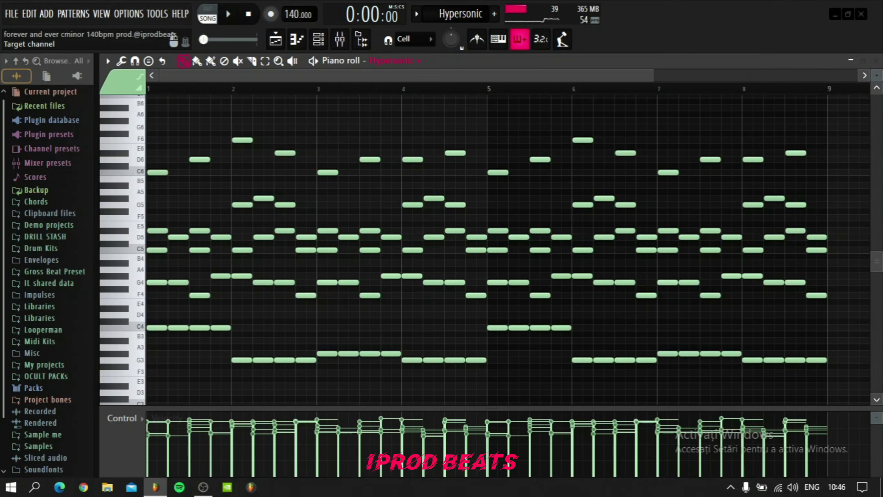
right_click(392, 60)
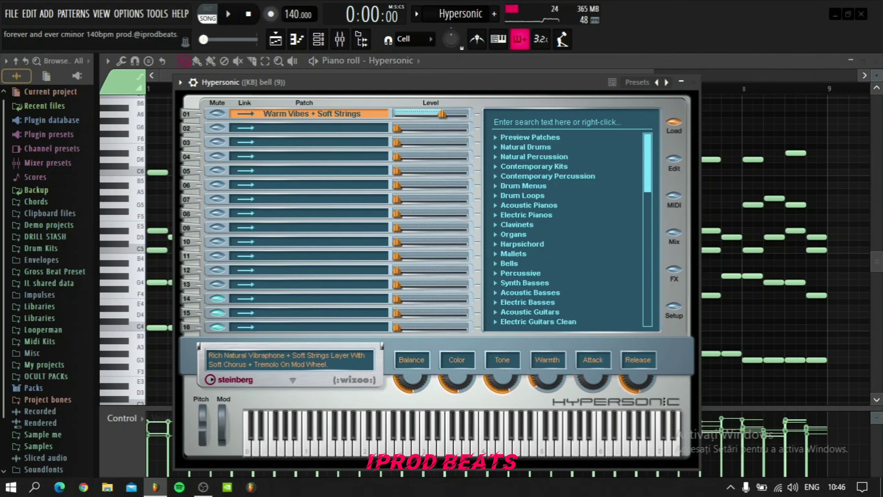
click(694, 82)
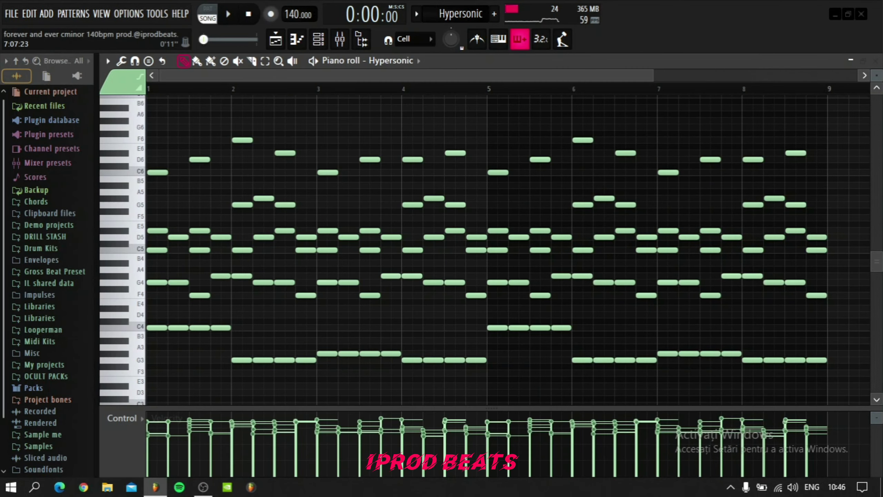
Inspect Fruity Parametric EQ 2, Fruity Reeverb 2 and Gross Beat on the Hypersonic channel's mixer insert.
click(339, 39)
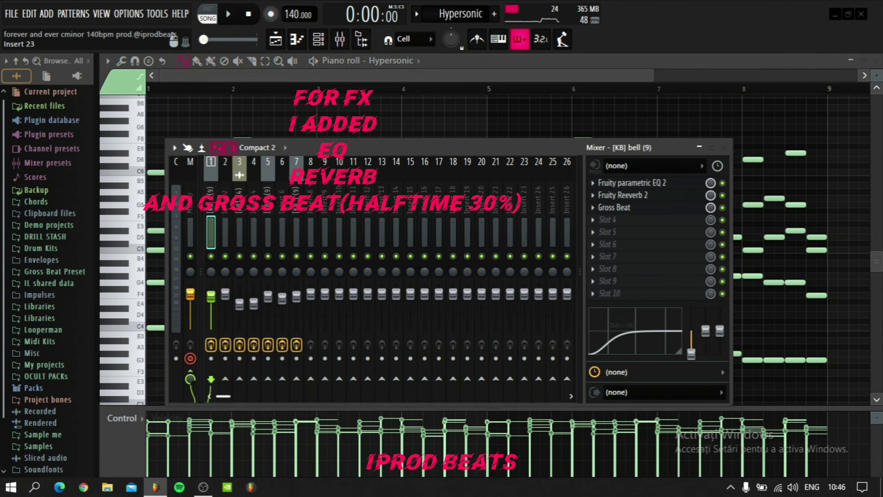
click(631, 183)
click(632, 183)
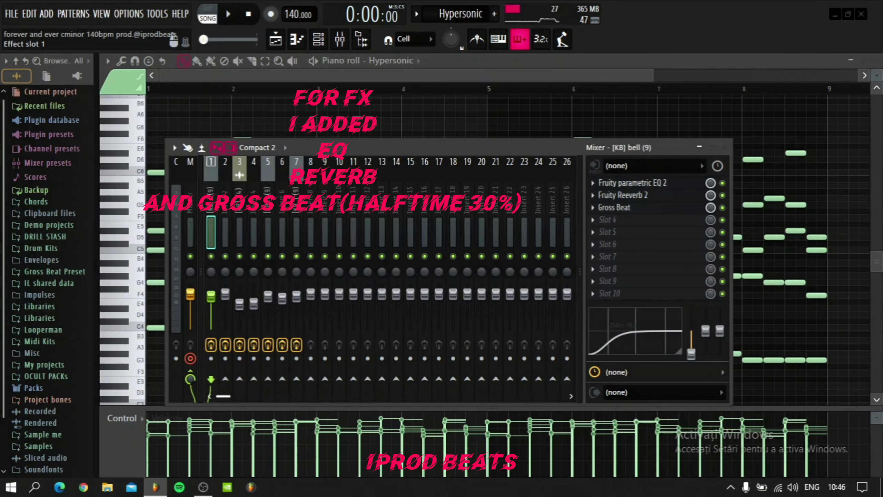
click(622, 195)
click(623, 195)
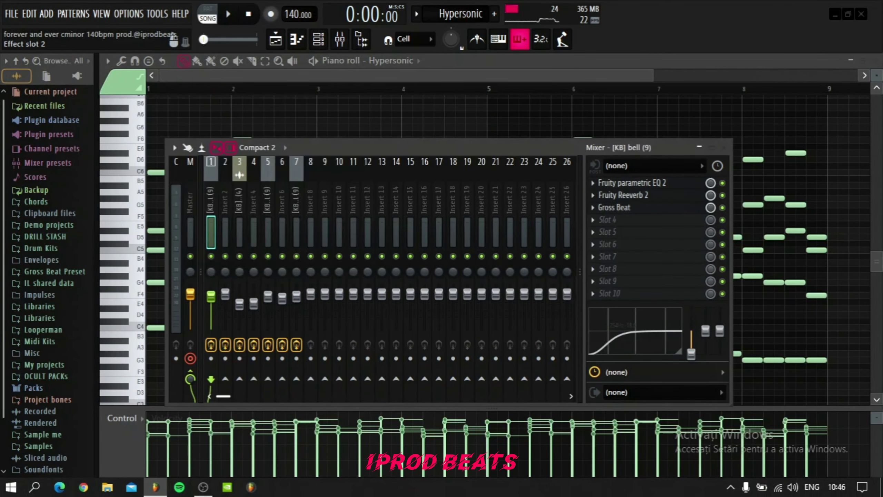
click(615, 208)
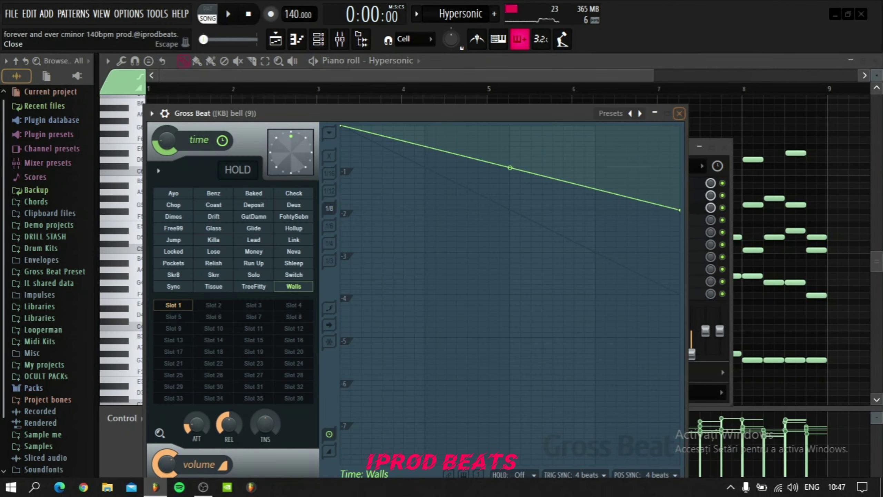
click(679, 113)
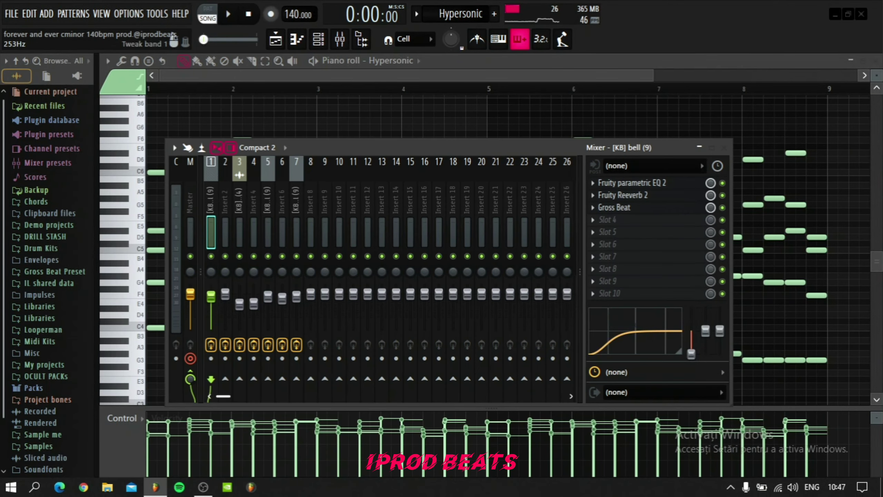
click(384, 121)
Solo Track 4 in the playlist and open its Xpand!2 pattern in the piano roll.
click(276, 39)
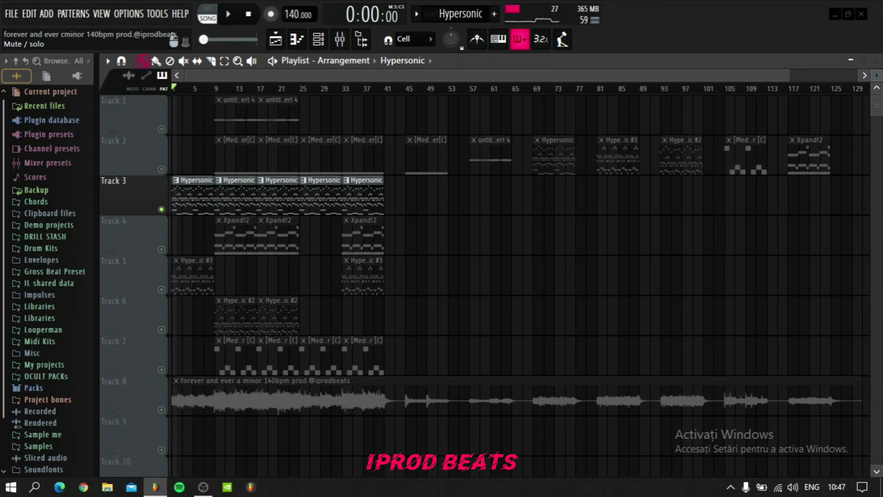
right_click(162, 250)
double_click(231, 236)
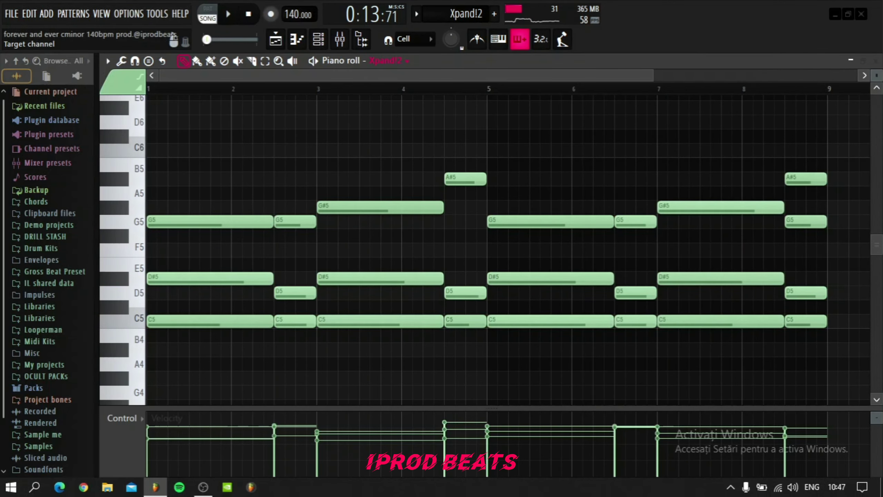
View the Xpand!2 instrument patch and the Fruity Reeverb 2 effect on its mixer insert.
right_click(387, 61)
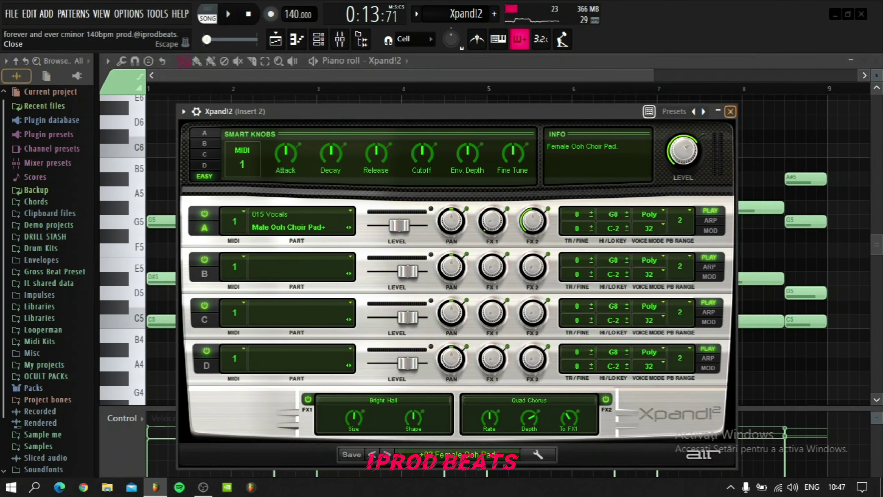
click(730, 111)
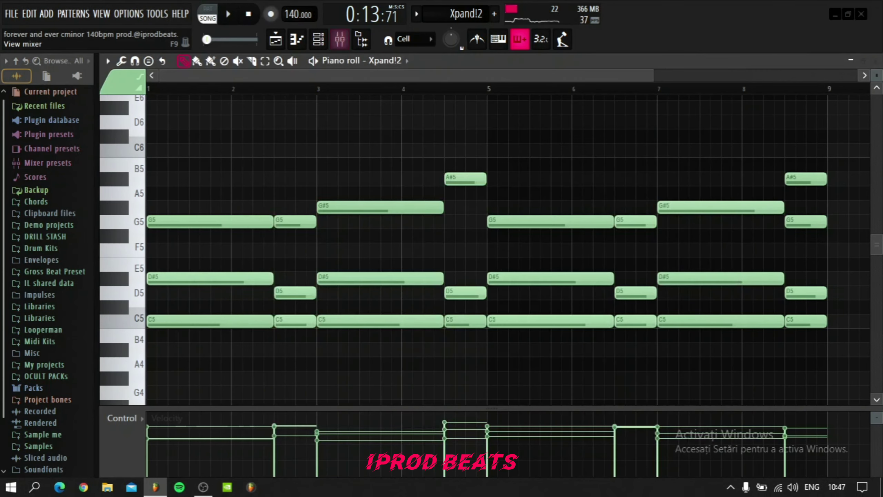
click(340, 39)
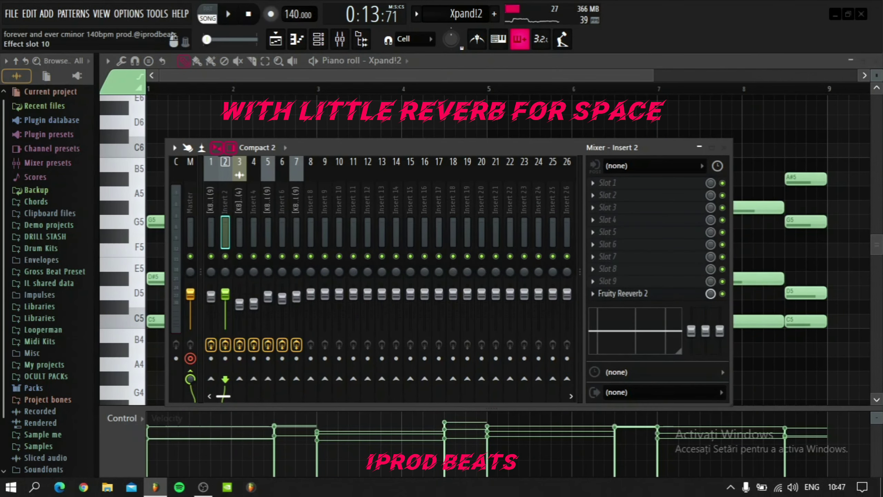
click(623, 293)
click(623, 293)
click(340, 39)
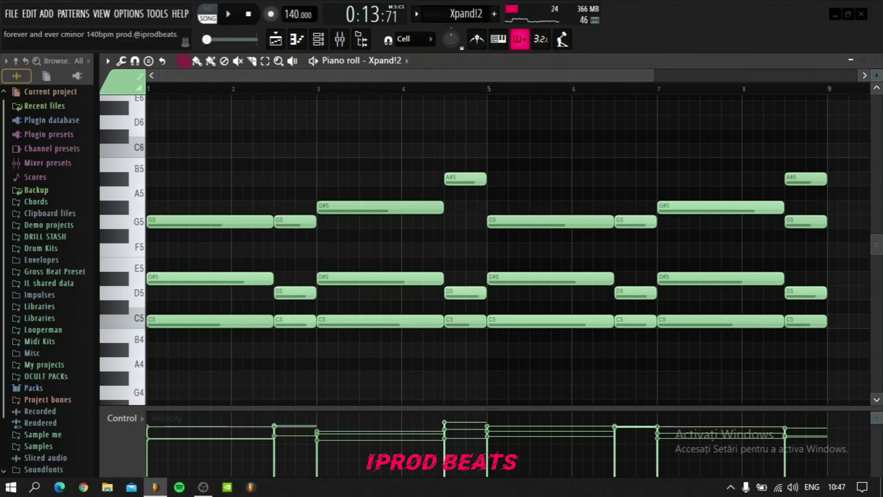
Solo Track 5 in the playlist, open its Hypersonic #3 pattern in the piano roll and play it from the start.
click(275, 39)
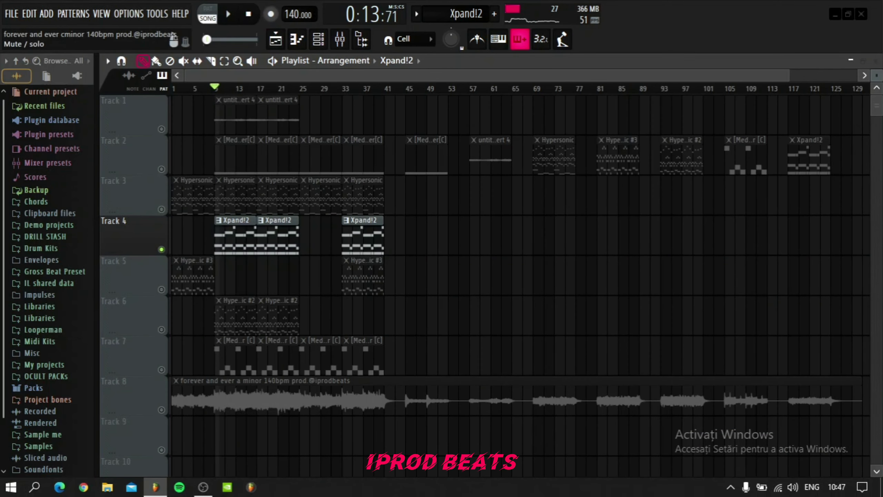
right_click(161, 290)
double_click(199, 278)
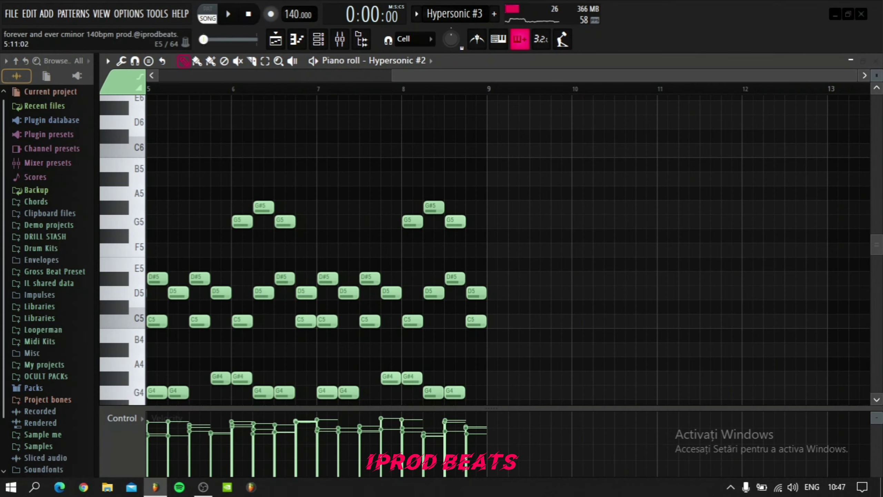
scroll(209, 271, left, 5)
key(space)
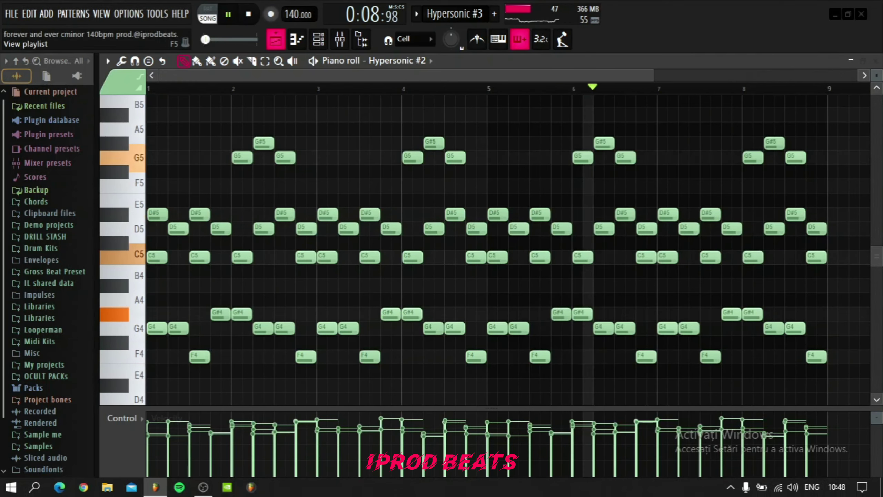
Unmute Track 6 in the playlist and open its Hypersonic #2 pattern in the piano roll during playback.
click(275, 39)
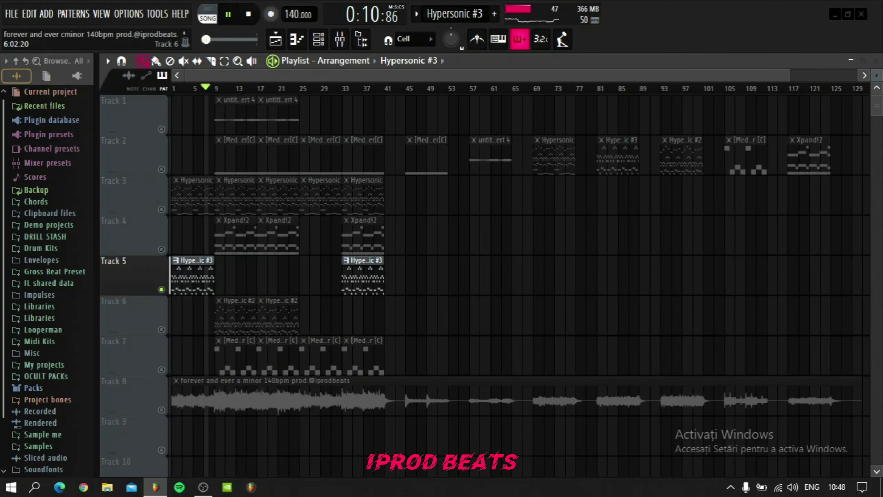
double_click(247, 314)
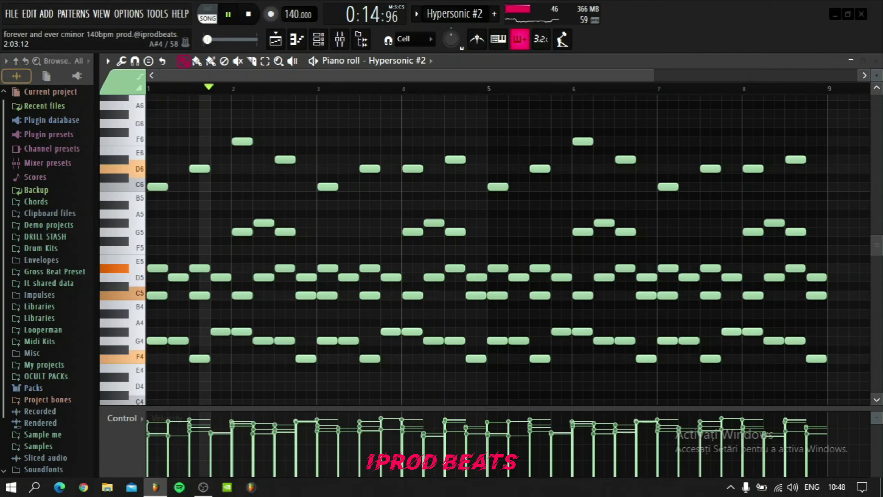
drag(121, 123, 122, 205)
key(ctrl+d)
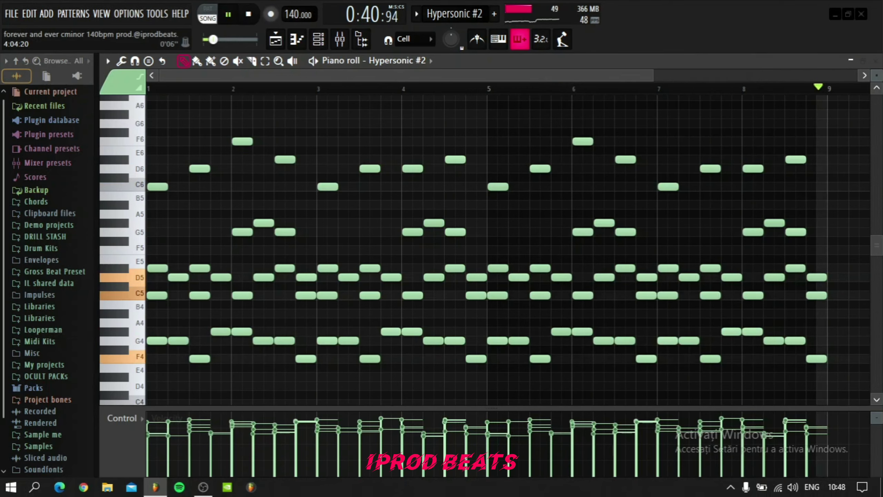
View the Hypersonic #2 instrument patch and the Fruity Reeverb 2 and Fruity Parametric EQ 2 effects on its mixer insert.
right_click(399, 61)
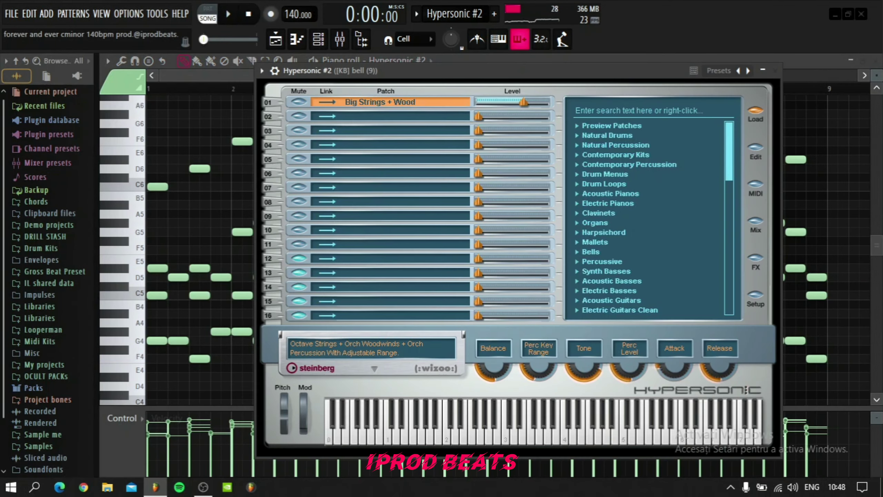
click(776, 71)
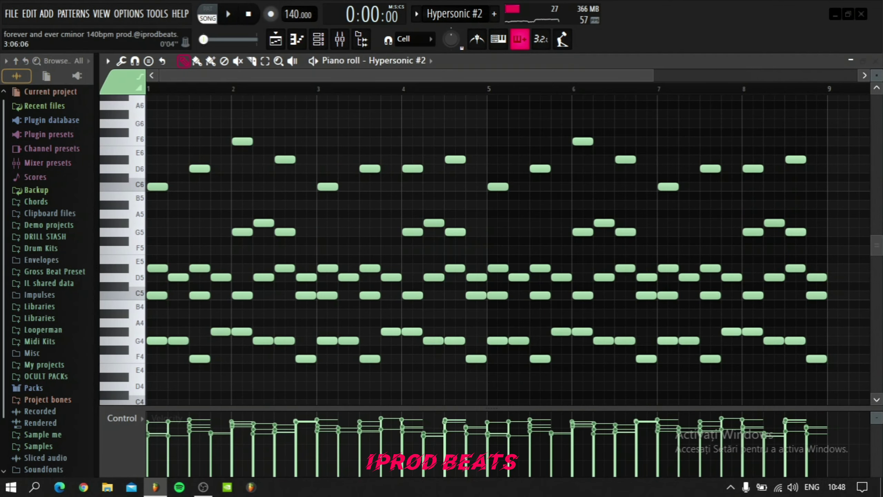
key(F9)
click(623, 195)
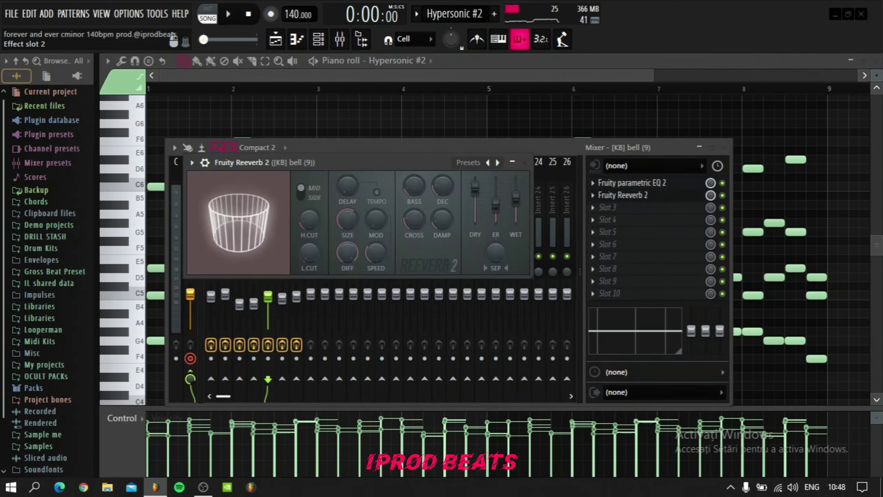
click(623, 195)
click(629, 184)
click(629, 183)
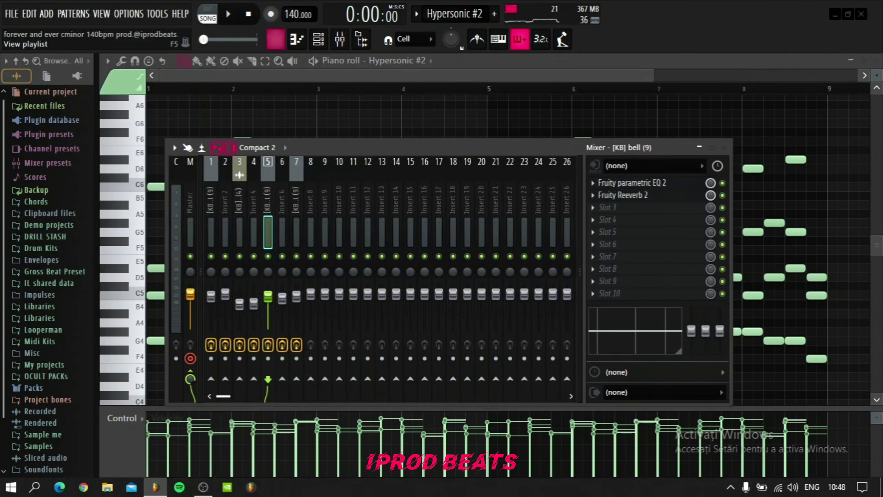
Solo Track 2 in the playlist, open its [Medusa] Piano - DeepWater[C] pattern with all notes in view and play it.
click(276, 39)
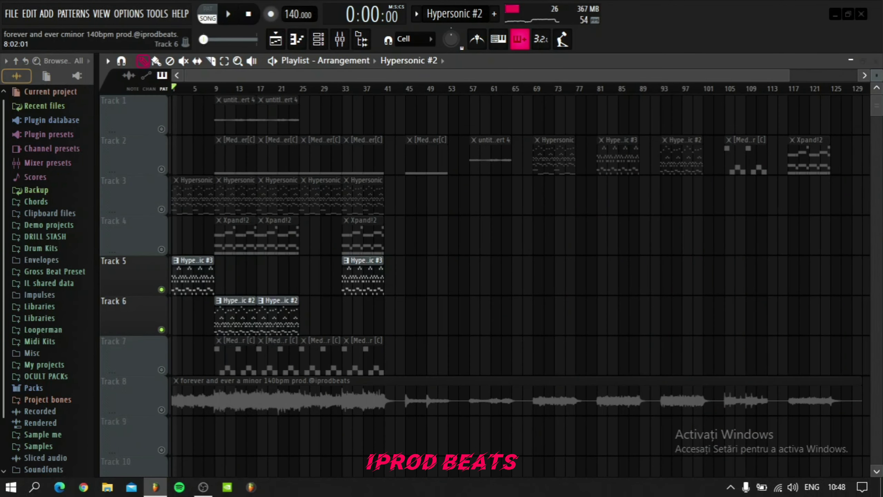
right_click(162, 169)
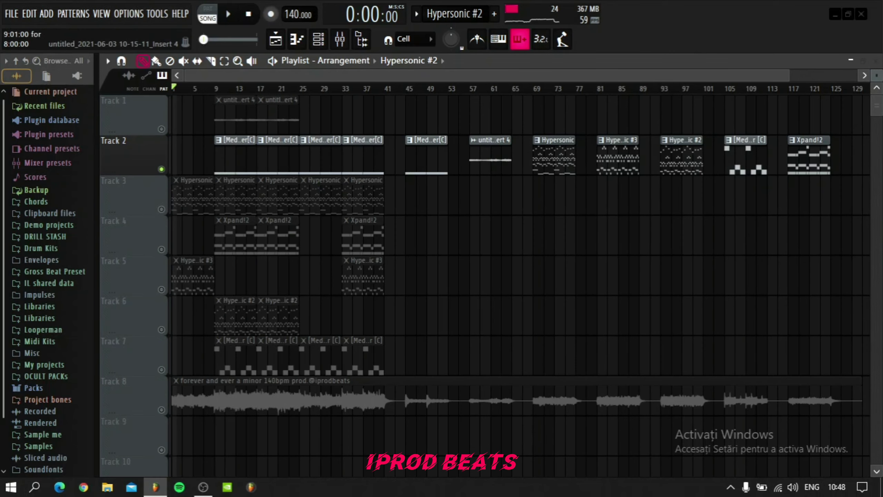
double_click(231, 159)
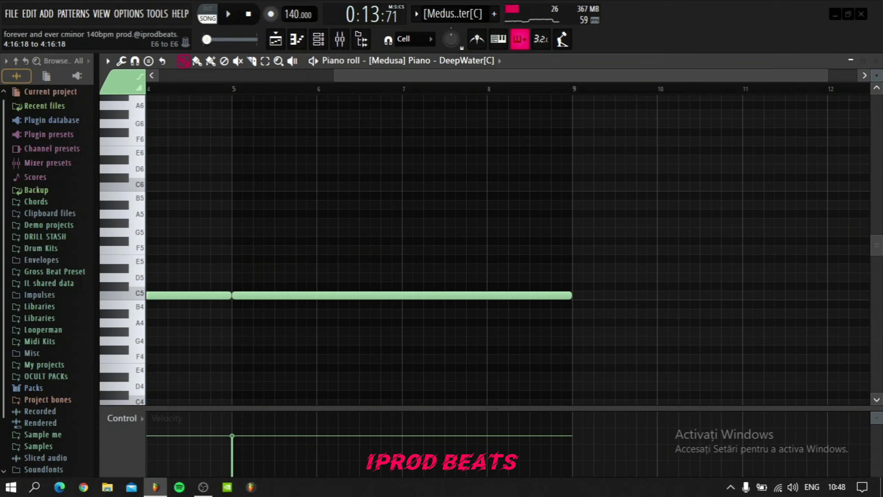
ctrl+right_click(231, 158)
key(space)
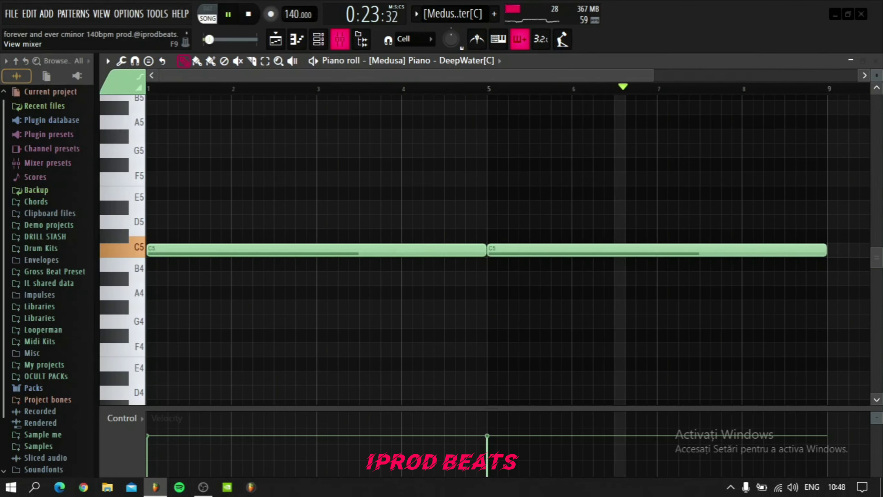
View the Fruity parametric EQ 2 and Fruity Reeverb 2 effects on the mixer insert of the DeepWater piano.
key(F9)
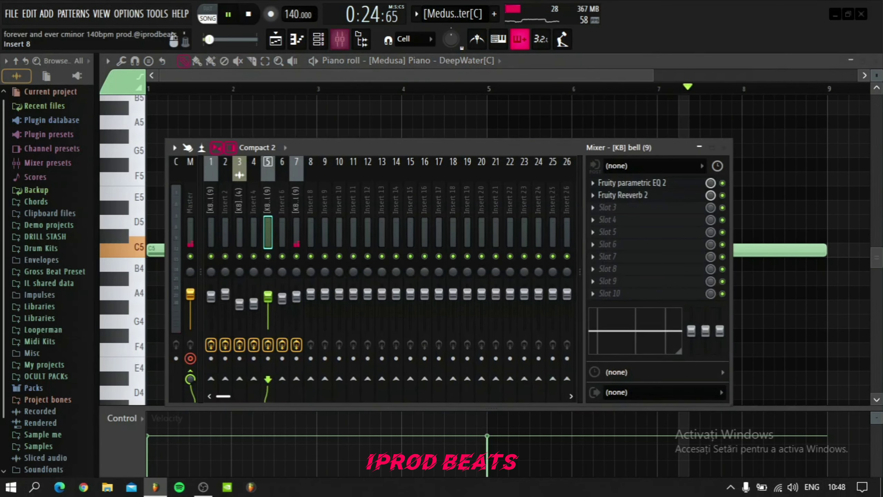
click(631, 183)
click(632, 183)
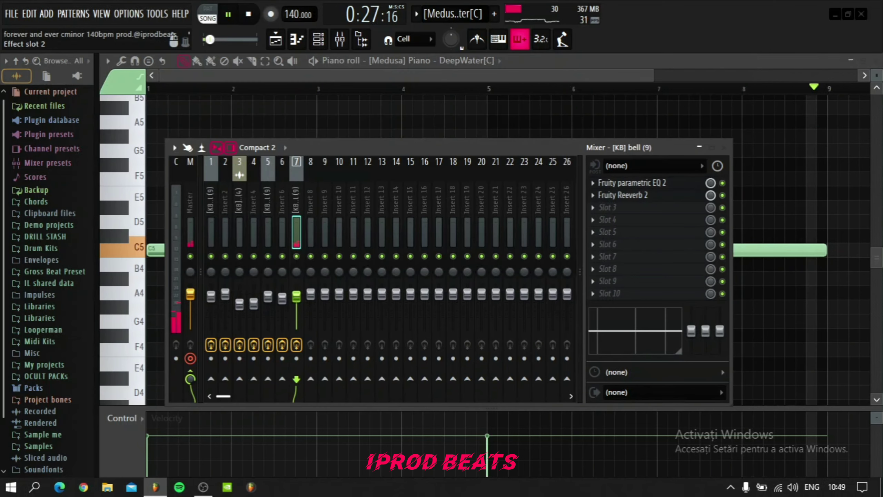
click(623, 195)
click(623, 195)
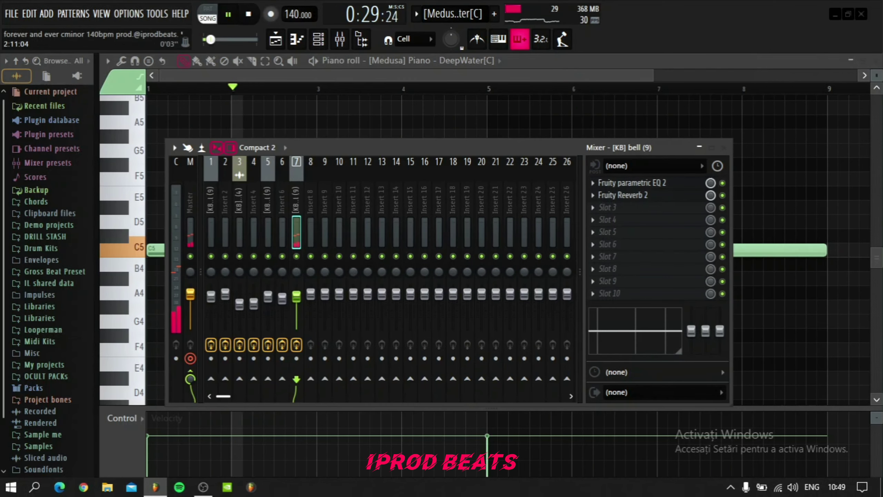
Solo Track 7 in the playlist, open its [Medusa] Bass - Blade Runner [C] pattern in the piano roll and play it.
click(276, 40)
key(space)
ctrl+click(162, 369)
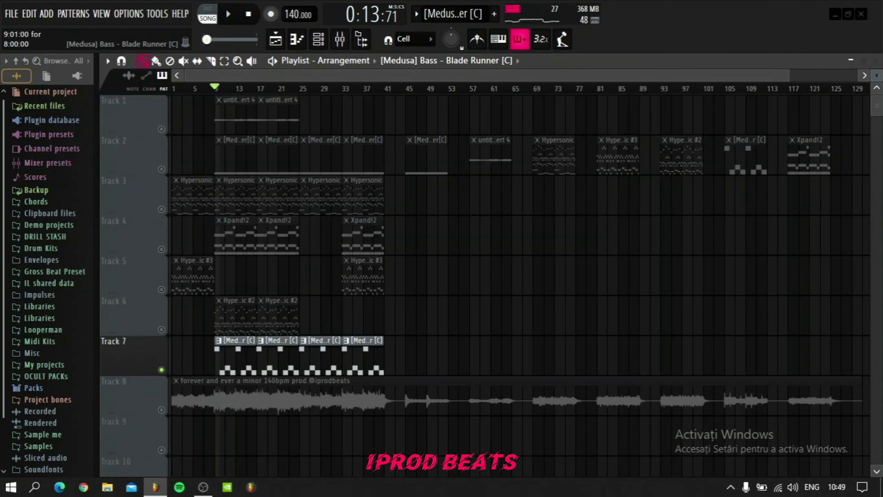
double_click(227, 359)
drag(227, 359, 313, 324)
key(space)
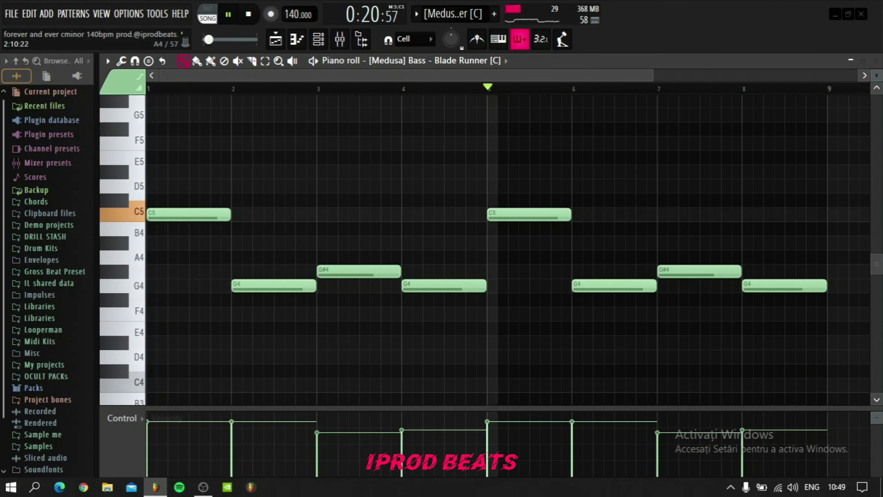
View the Fruity parametric EQ 2 on mixer Insert 6 during playback, and close the effect and the mixer.
key(F9)
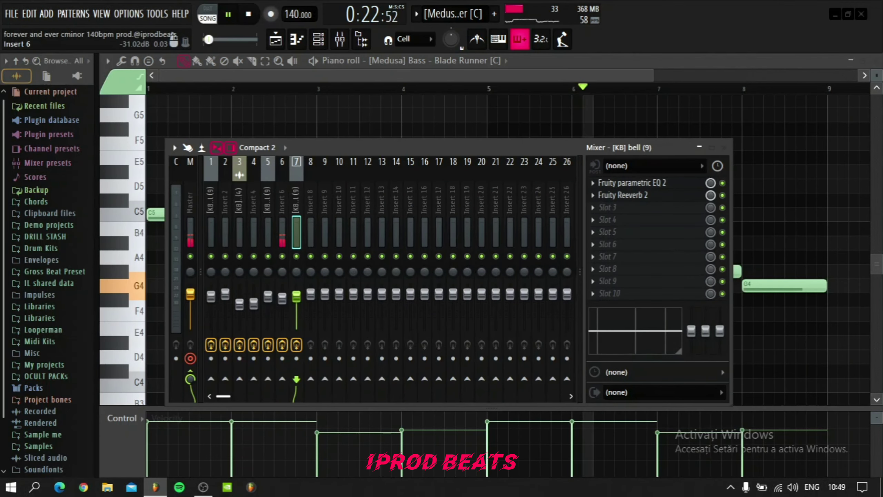
click(632, 183)
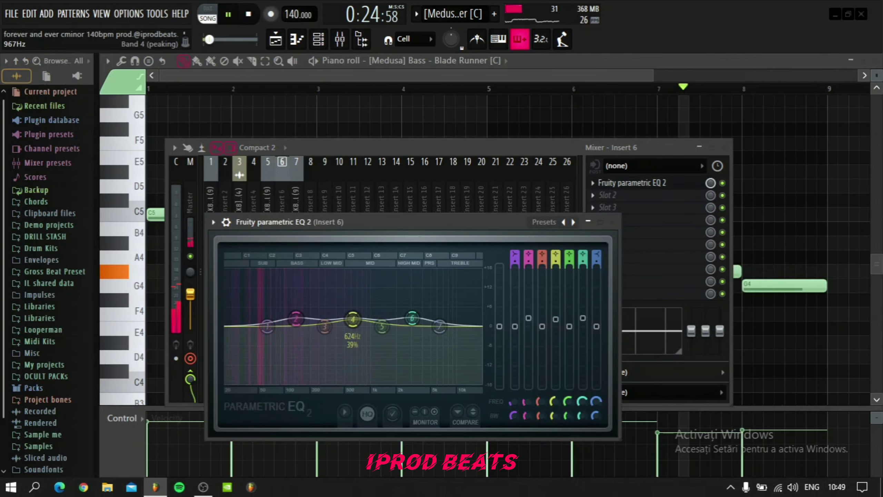
click(613, 222)
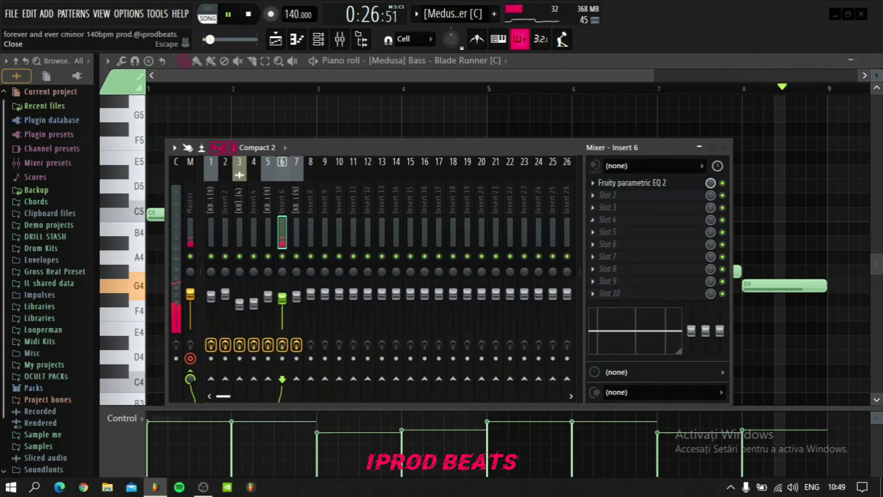
click(724, 148)
click(276, 39)
key(space)
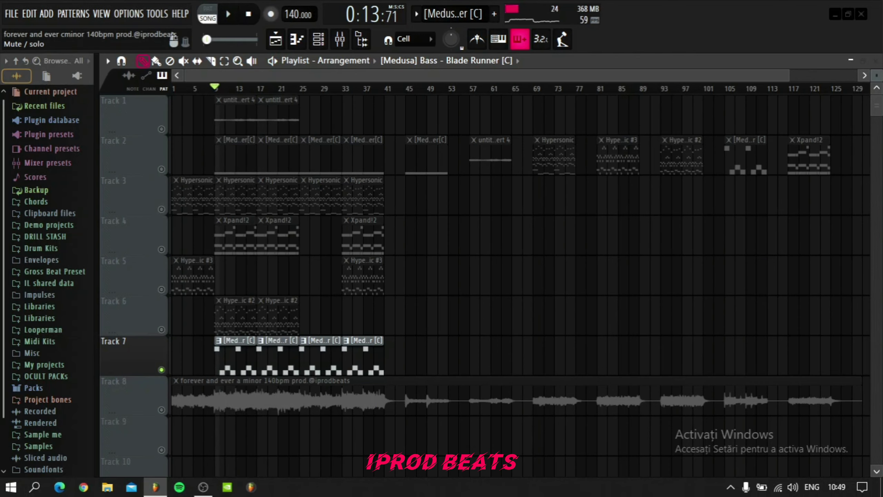
right_click(161, 129)
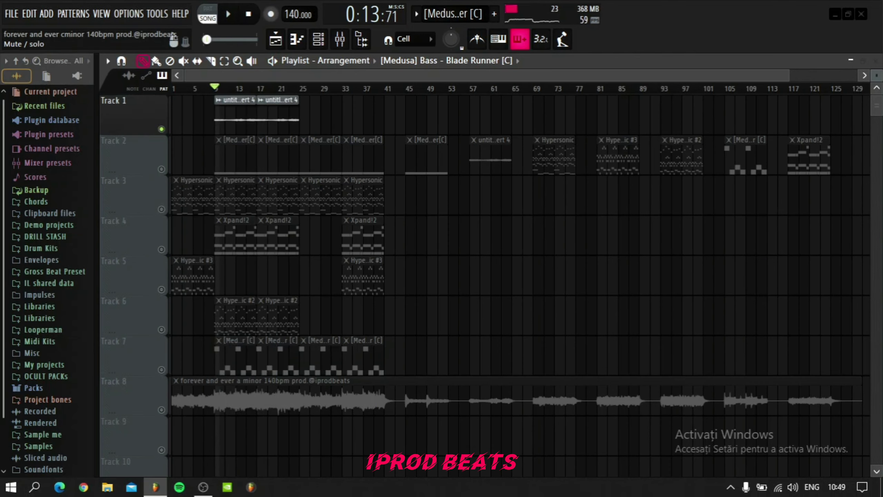
double_click(239, 117)
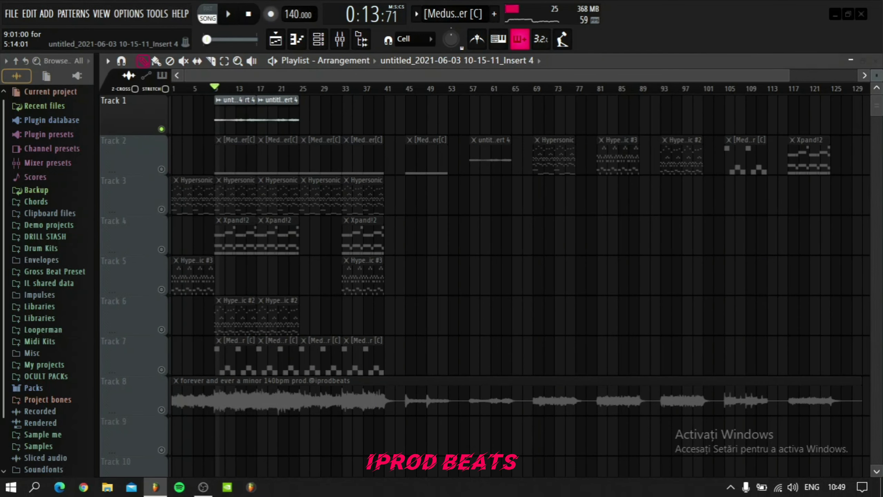
drag(289, 204, 293, 184)
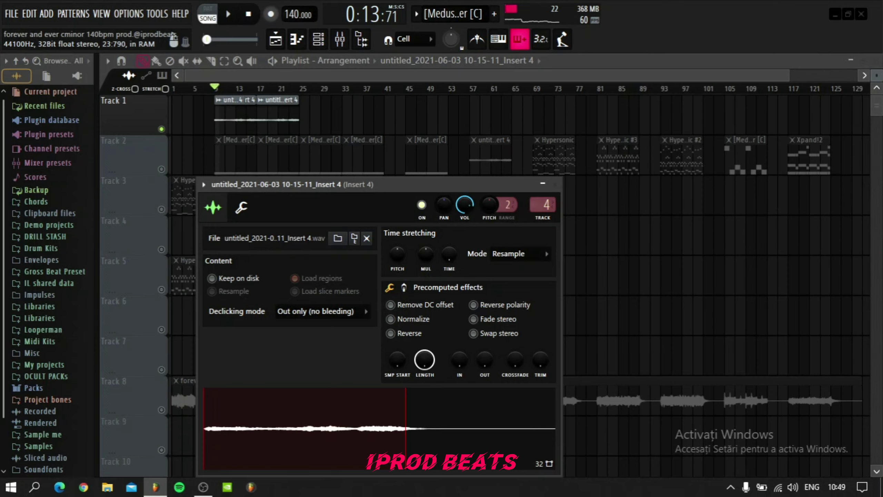
click(556, 185)
key(space)
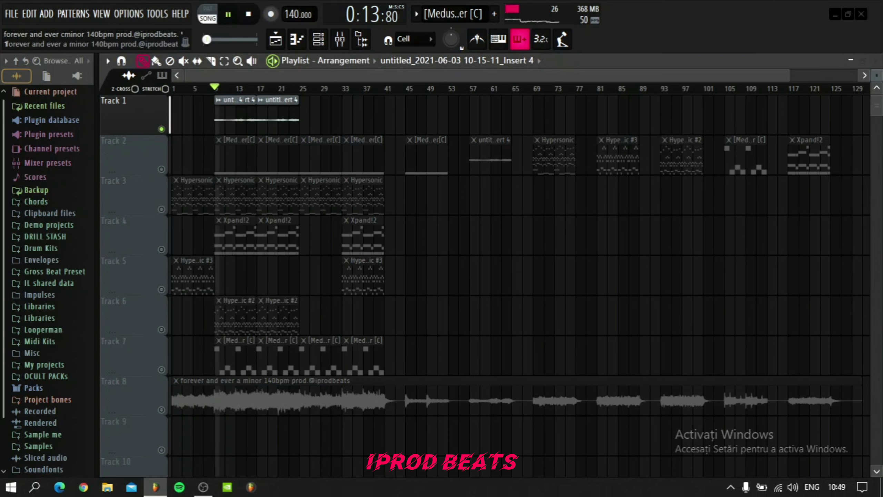
key(space)
Solo Track 8, view the sample settings of its "forever and ever a minor" audio clip and play it from the song start.
right_click(161, 410)
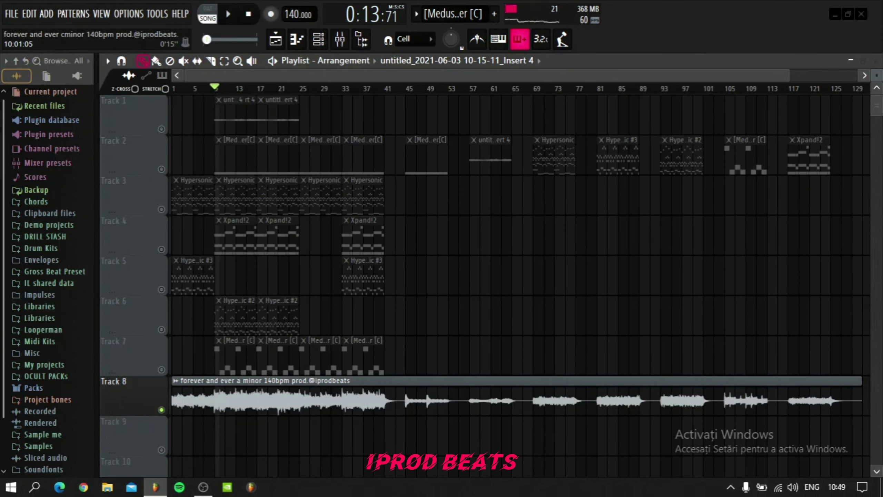
click(173, 89)
double_click(209, 380)
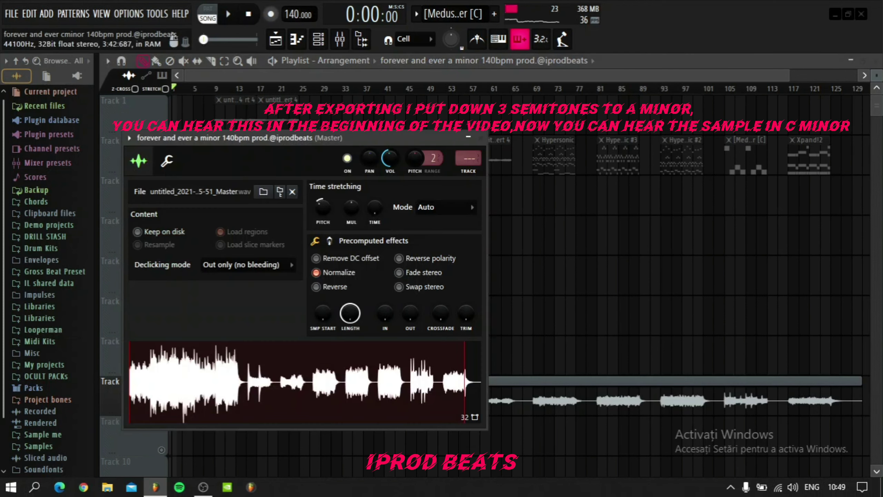
drag(295, 137, 408, 134)
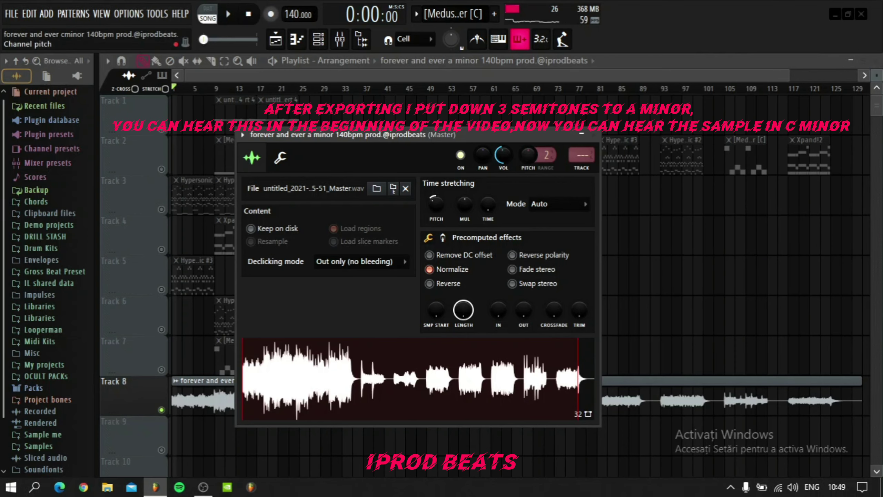
click(592, 135)
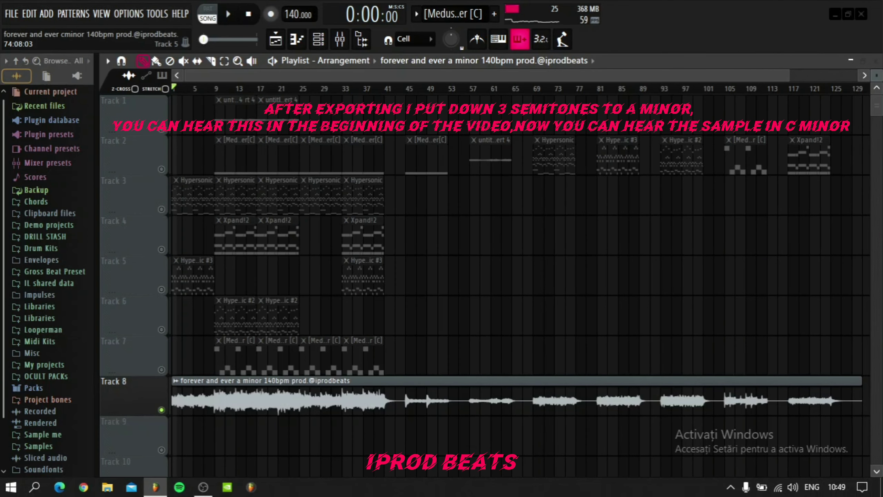
key(space)
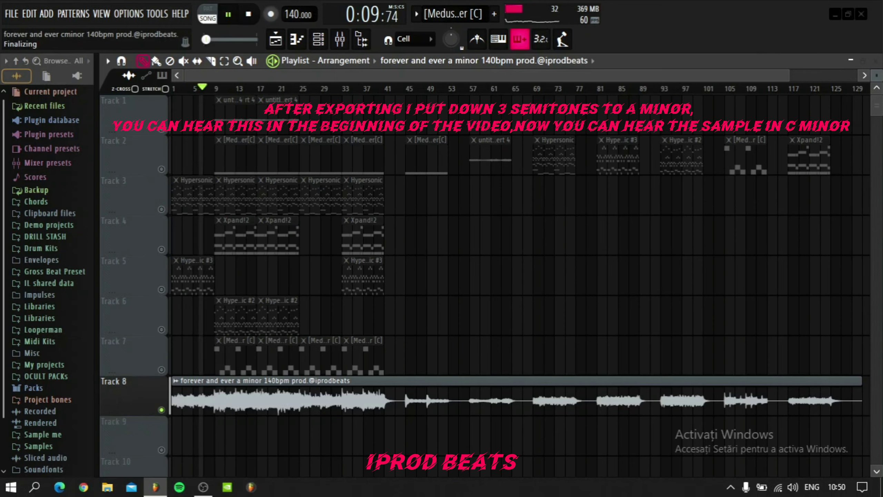
key(space)
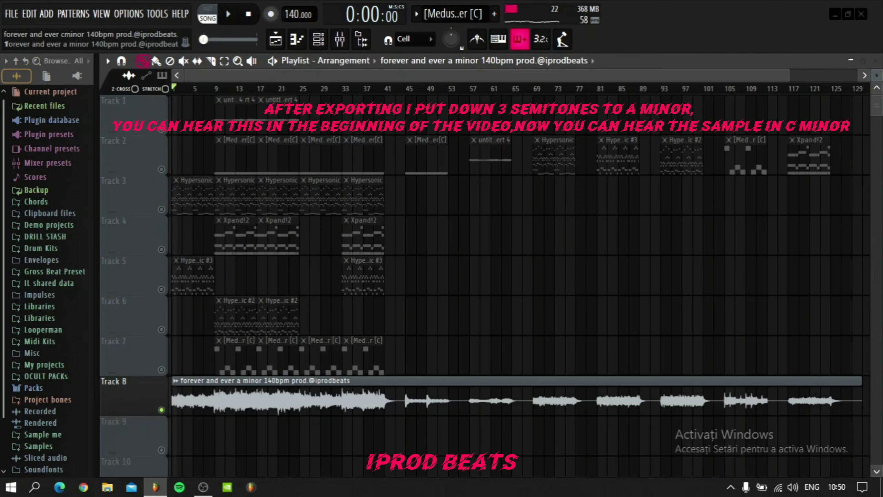
Reset the time-stretching pitch of the Track 8 audio clip and close its sample settings.
double_click(348, 397)
right_click(438, 201)
click(459, 209)
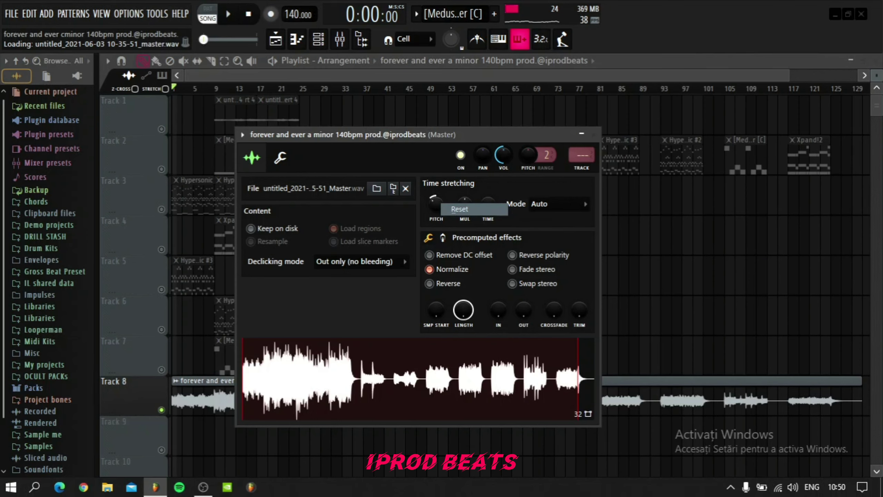
key(Escape)
Play the Track 8 audio clip from the start to about bar 41, stop playback and switch to OBS.
key(space)
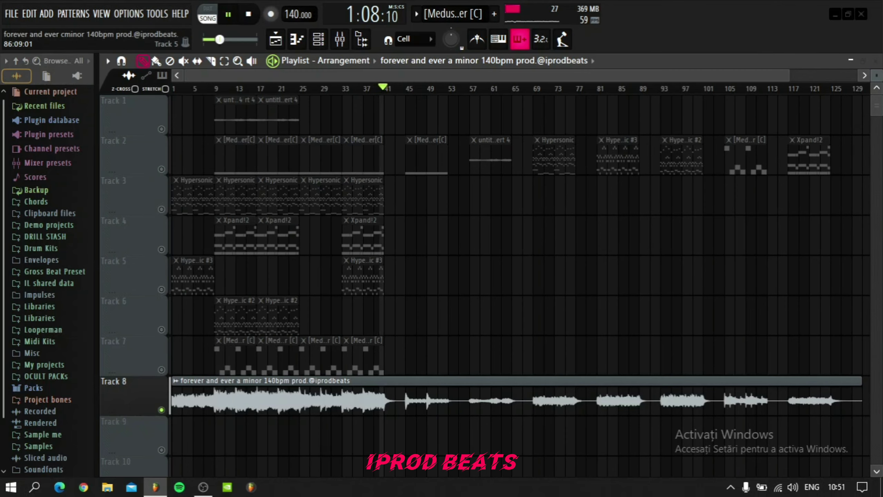
key(space)
click(203, 487)
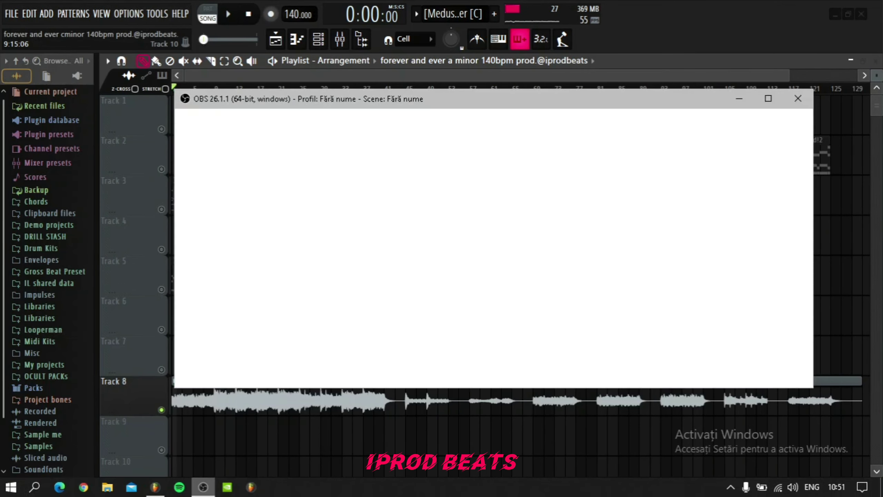